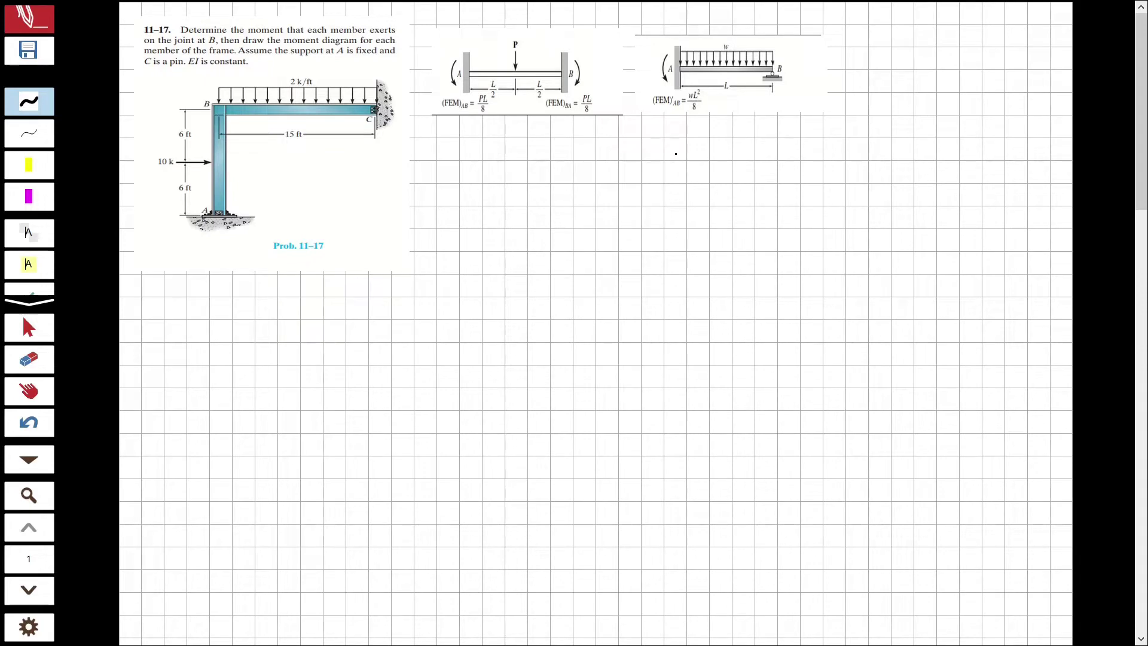
# - Handwrite FEM_AB = −10×12/8 = −15 k·ft beside the diagrams
pyautogui.moveTo(664, 158)
pyautogui.mouseDown()
pyautogui.moveTo(658, 191)
pyautogui.moveTo(674, 155)
pyautogui.mouseUp()
pyautogui.moveTo(653, 180)
pyautogui.mouseDown()
pyautogui.moveTo(685, 177)
pyautogui.moveTo(712, 191)
pyautogui.moveTo(723, 182)
pyautogui.moveTo(715, 191)
pyautogui.mouseUp()
pyautogui.moveTo(730, 173); pyautogui.dragTo(740, 172)
pyautogui.moveTo(731, 176); pyautogui.dragTo(739, 175)
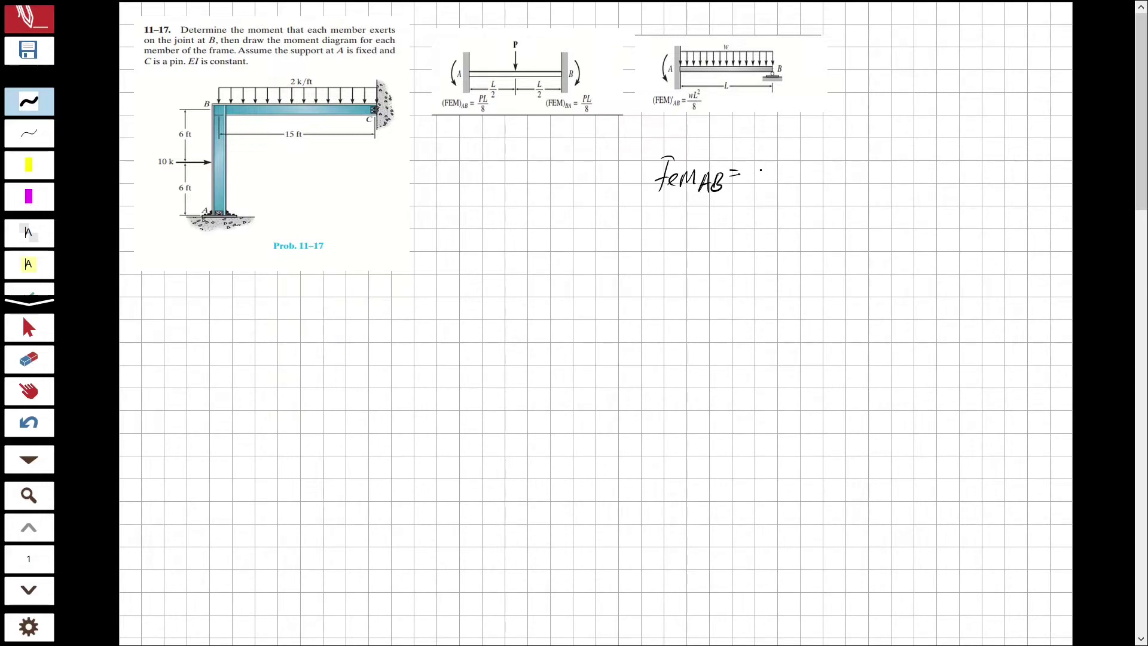
pyautogui.moveTo(766, 158); pyautogui.dragTo(767, 172)
pyautogui.moveTo(778, 155)
pyautogui.mouseDown()
pyautogui.moveTo(800, 169)
pyautogui.moveTo(790, 170)
pyautogui.moveTo(835, 170)
pyautogui.moveTo(801, 180)
pyautogui.moveTo(849, 169)
pyautogui.mouseUp()
pyautogui.moveTo(836, 175); pyautogui.dragTo(871, 172)
pyautogui.moveTo(874, 163); pyautogui.dragTo(885, 181)
pyautogui.moveTo(883, 164); pyautogui.dragTo(931, 186)
pyautogui.moveTo(945, 161)
pyautogui.mouseDown()
pyautogui.moveTo(946, 180)
pyautogui.moveTo(957, 170)
pyautogui.mouseUp()
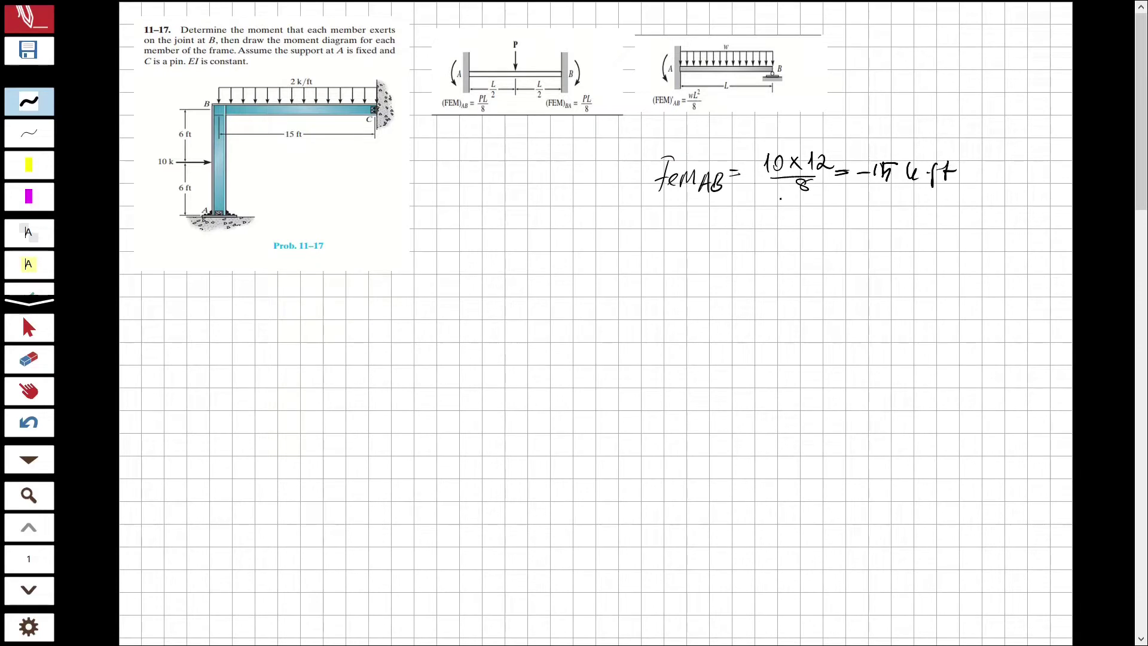
# - Below it, write FEM_BA = 10×12/8 = 15 k·ft
pyautogui.moveTo(662, 212); pyautogui.dragTo(654, 235)
pyautogui.moveTo(660, 215)
pyautogui.mouseDown()
pyautogui.moveTo(673, 212)
pyautogui.moveTo(678, 230)
pyautogui.moveTo(738, 236)
pyautogui.mouseUp()
pyautogui.moveTo(724, 229); pyautogui.dragTo(759, 222)
pyautogui.moveTo(746, 228)
pyautogui.mouseDown()
pyautogui.moveTo(796, 210)
pyautogui.moveTo(813, 223)
pyautogui.mouseUp()
pyautogui.moveTo(814, 212); pyautogui.dragTo(803, 223)
pyautogui.moveTo(824, 209)
pyautogui.mouseDown()
pyautogui.moveTo(823, 224)
pyautogui.moveTo(844, 223)
pyautogui.mouseUp()
pyautogui.moveTo(805, 229); pyautogui.dragTo(858, 221)
pyautogui.click(838, 232)
pyautogui.moveTo(847, 229)
pyautogui.mouseDown()
pyautogui.moveTo(883, 229)
pyautogui.moveTo(902, 212)
pyautogui.moveTo(915, 231)
pyautogui.mouseUp()
pyautogui.click(879, 240)
pyautogui.moveTo(925, 220)
pyautogui.mouseDown()
pyautogui.moveTo(938, 236)
pyautogui.moveTo(967, 220)
pyautogui.mouseUp()
pyautogui.click(930, 226)
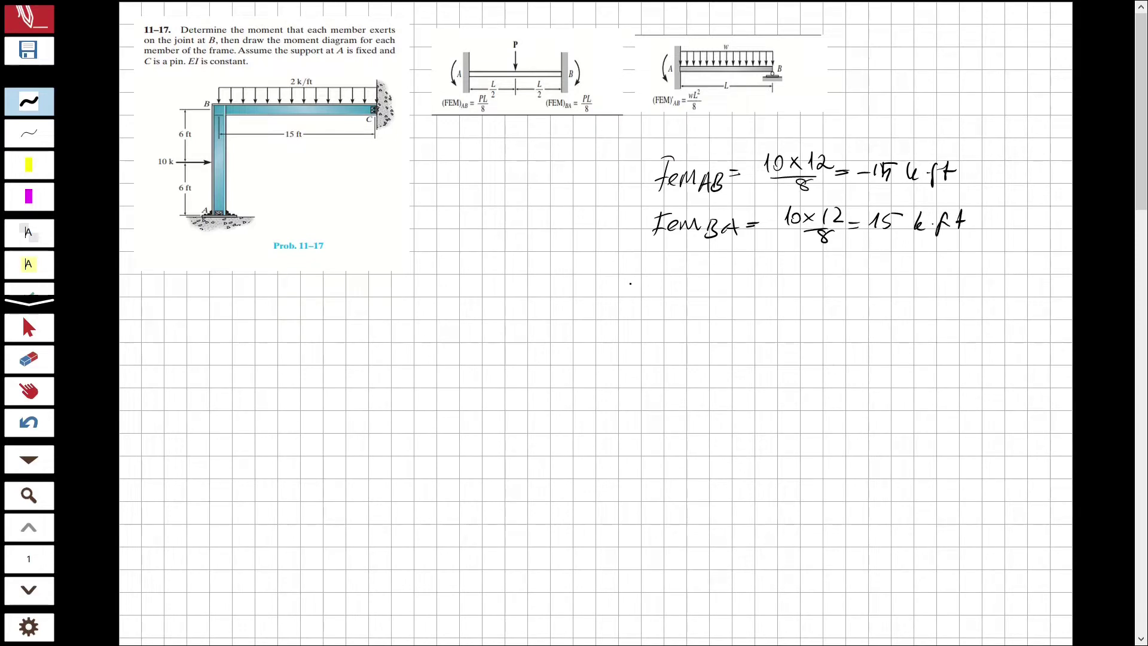
# - Write FEM_BC = −2×15²/8 = −56,25 k·ft on the next line
pyautogui.moveTo(665, 258); pyautogui.dragTo(657, 280)
pyautogui.moveTo(654, 263)
pyautogui.mouseDown()
pyautogui.moveTo(675, 259)
pyautogui.moveTo(682, 279)
pyautogui.mouseUp()
pyautogui.moveTo(683, 280)
pyautogui.mouseDown()
pyautogui.moveTo(708, 277)
pyautogui.moveTo(705, 289)
pyautogui.mouseUp()
pyautogui.moveTo(735, 277)
pyautogui.mouseDown()
pyautogui.moveTo(730, 287)
pyautogui.moveTo(752, 272)
pyautogui.mouseUp()
pyautogui.moveTo(744, 279); pyautogui.dragTo(752, 278)
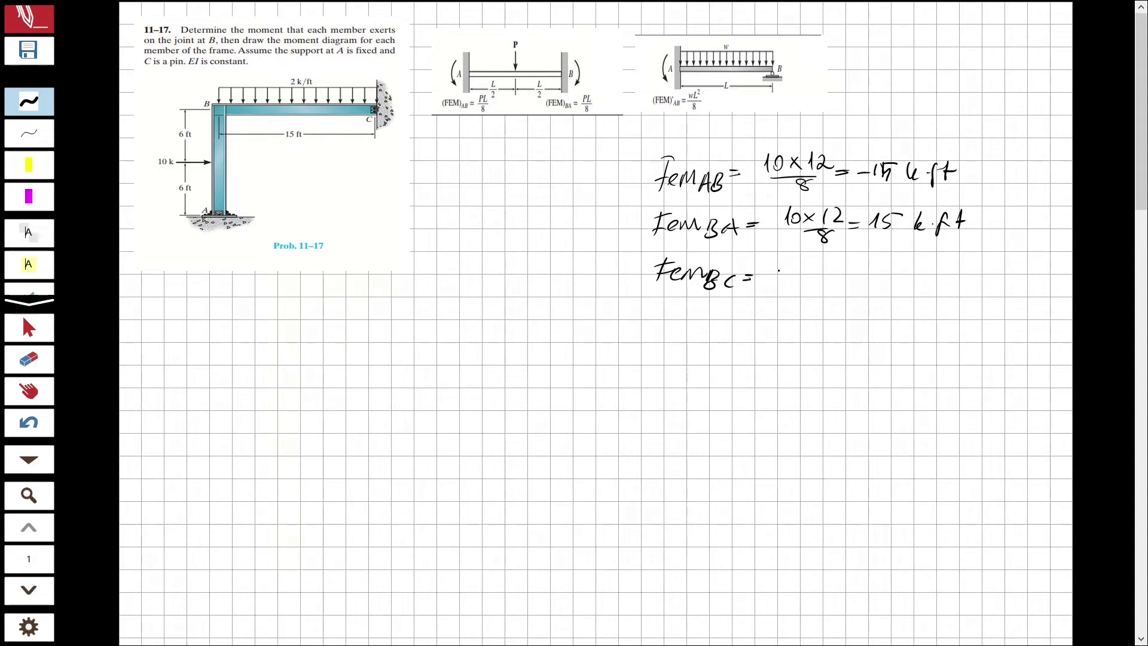
pyautogui.moveTo(776, 270); pyautogui.dragTo(810, 279)
pyautogui.moveTo(806, 266)
pyautogui.mouseDown()
pyautogui.moveTo(798, 279)
pyautogui.moveTo(828, 282)
pyautogui.moveTo(845, 263)
pyautogui.mouseUp()
pyautogui.click(817, 272)
pyautogui.moveTo(848, 259); pyautogui.dragTo(855, 269)
pyautogui.click(813, 295)
pyautogui.moveTo(777, 292)
pyautogui.mouseDown()
pyautogui.moveTo(829, 292)
pyautogui.moveTo(806, 301)
pyautogui.moveTo(857, 288)
pyautogui.mouseUp()
pyautogui.moveTo(844, 294); pyautogui.dragTo(897, 292)
pyautogui.moveTo(900, 278); pyautogui.dragTo(897, 293)
pyautogui.moveTo(924, 272)
pyautogui.mouseDown()
pyautogui.moveTo(916, 282)
pyautogui.moveTo(960, 291)
pyautogui.mouseUp()
pyautogui.moveTo(968, 275)
pyautogui.mouseDown()
pyautogui.moveTo(965, 288)
pyautogui.moveTo(980, 273)
pyautogui.mouseUp()
pyautogui.moveTo(985, 272)
pyautogui.mouseDown()
pyautogui.moveTo(983, 289)
pyautogui.moveTo(995, 289)
pyautogui.mouseUp()
pyautogui.moveTo(998, 282); pyautogui.dragTo(1006, 294)
pyautogui.moveTo(1027, 269)
pyautogui.mouseDown()
pyautogui.moveTo(1012, 294)
pyautogui.moveTo(1033, 276)
pyautogui.mouseUp()
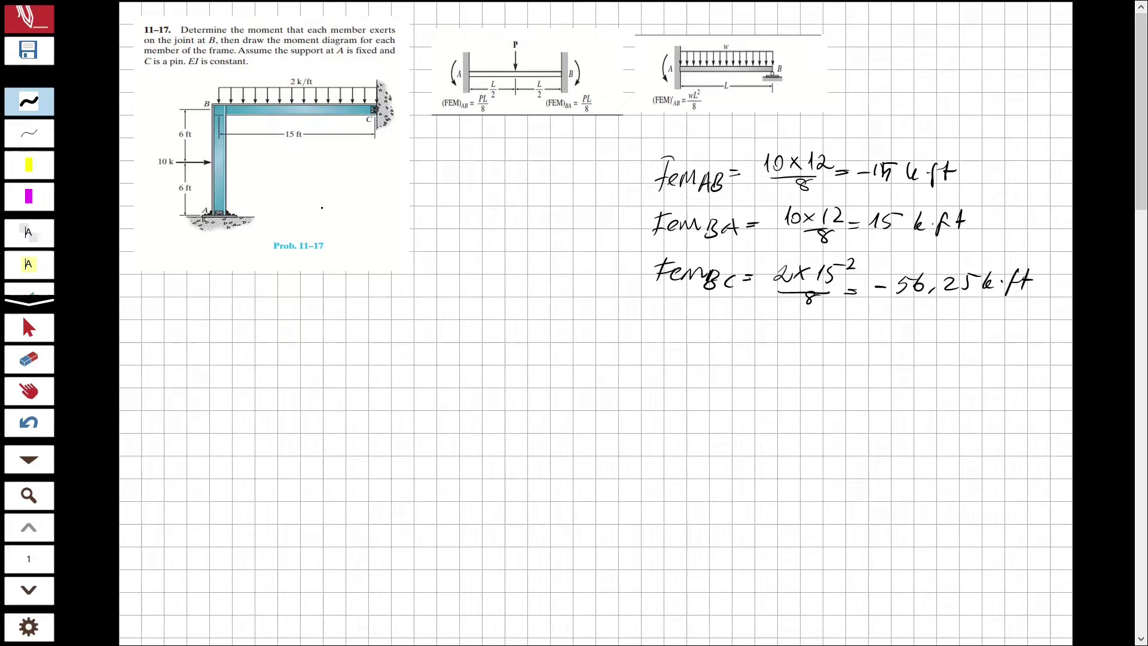
pyautogui.scroll(-5, 150, 318)
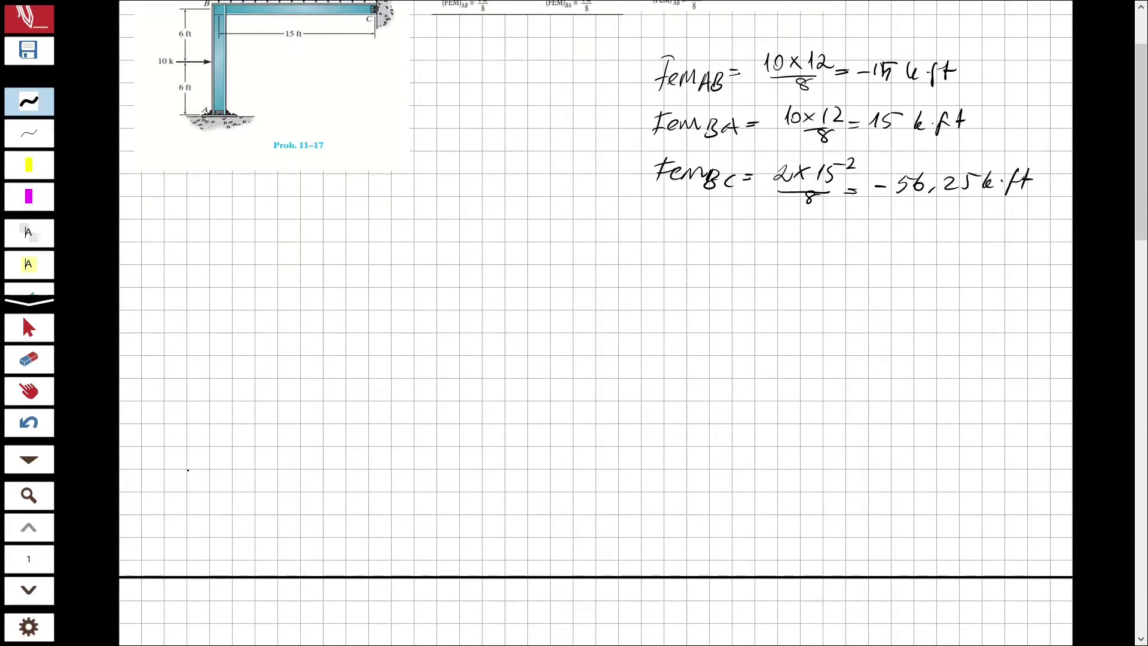
# - Below the figure, write M_AB = 2EI/12(2θA + θB − 3Δ/L) − 15
pyautogui.scroll(-1, 157, 194)
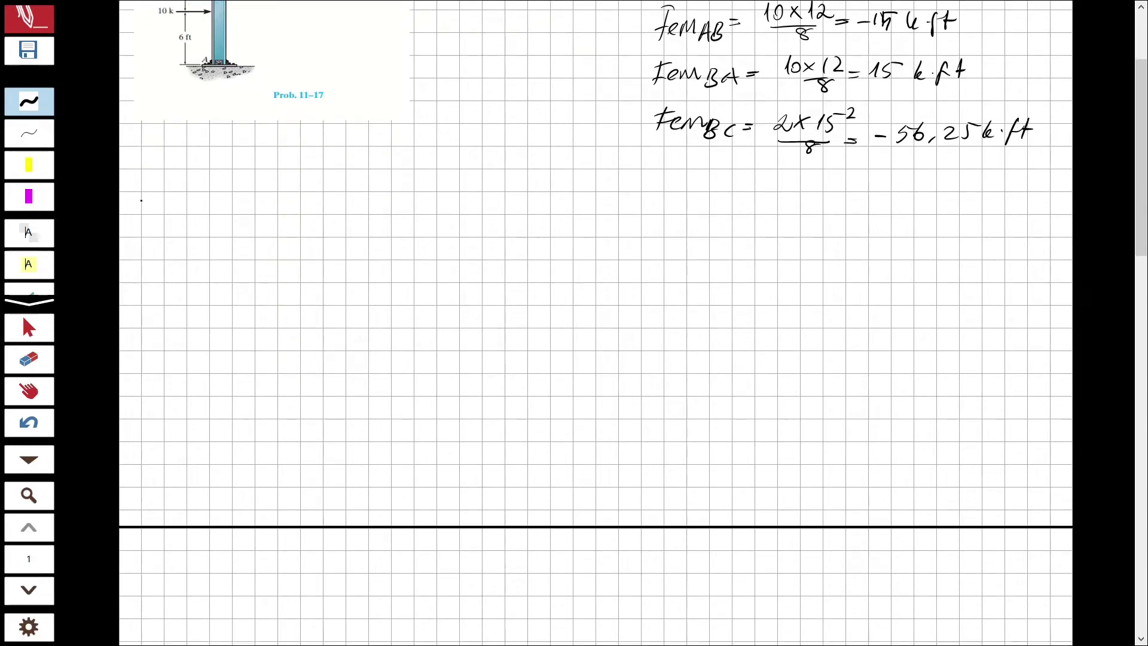
pyautogui.scroll(-1, 143, 207)
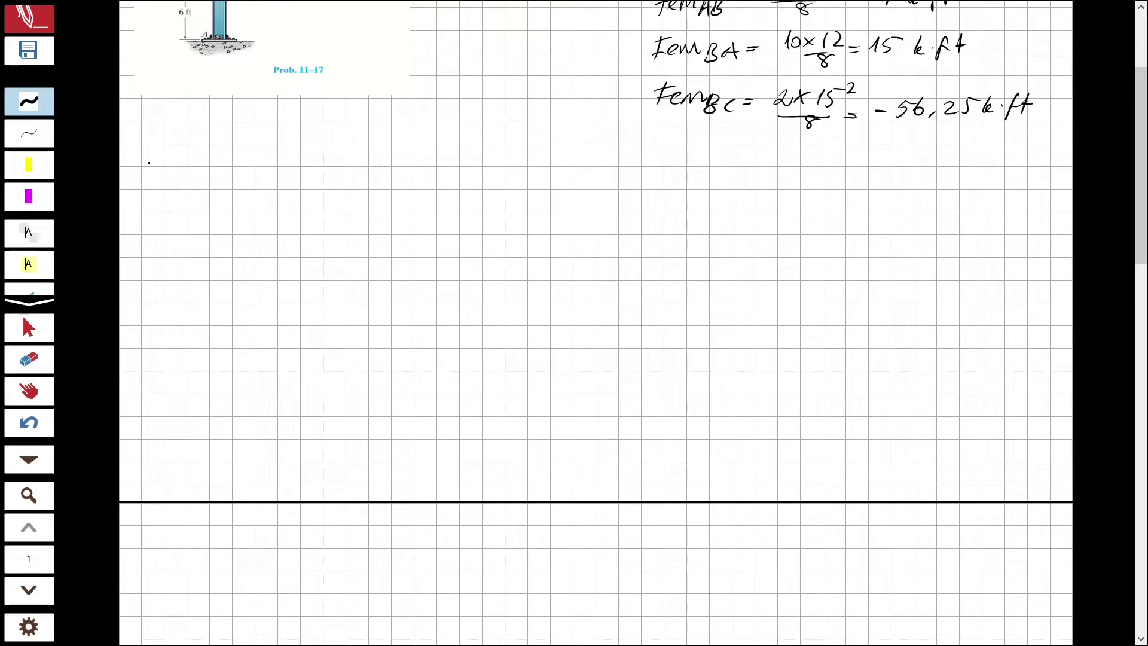
pyautogui.moveTo(142, 175)
pyautogui.mouseDown()
pyautogui.moveTo(173, 161)
pyautogui.moveTo(181, 173)
pyautogui.moveTo(186, 162)
pyautogui.moveTo(193, 177)
pyautogui.moveTo(216, 163)
pyautogui.mouseUp()
pyautogui.moveTo(203, 160); pyautogui.dragTo(255, 161)
pyautogui.moveTo(251, 147)
pyautogui.mouseDown()
pyautogui.moveTo(265, 141)
pyautogui.moveTo(269, 170)
pyautogui.mouseUp()
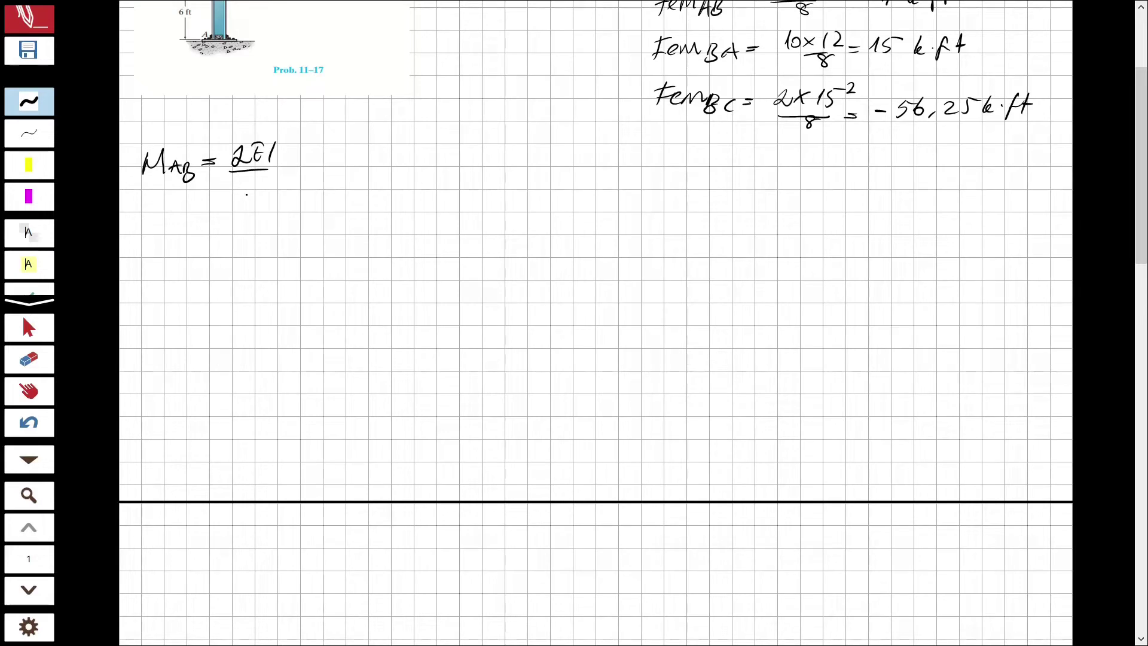
pyautogui.moveTo(246, 188)
pyautogui.mouseDown()
pyautogui.moveTo(244, 201)
pyautogui.moveTo(269, 198)
pyautogui.moveTo(293, 174)
pyautogui.mouseUp()
pyautogui.click(297, 167)
pyautogui.moveTo(293, 164)
pyautogui.mouseDown()
pyautogui.moveTo(284, 175)
pyautogui.moveTo(340, 160)
pyautogui.mouseUp()
pyautogui.moveTo(335, 173)
pyautogui.mouseDown()
pyautogui.moveTo(344, 158)
pyautogui.moveTo(351, 172)
pyautogui.mouseUp()
pyautogui.moveTo(356, 162); pyautogui.dragTo(365, 167)
pyautogui.moveTo(383, 151)
pyautogui.mouseDown()
pyautogui.moveTo(380, 168)
pyautogui.moveTo(393, 159)
pyautogui.moveTo(395, 172)
pyautogui.mouseUp()
pyautogui.click(397, 160)
pyautogui.moveTo(396, 154)
pyautogui.mouseDown()
pyautogui.moveTo(397, 172)
pyautogui.moveTo(465, 166)
pyautogui.mouseUp()
pyautogui.moveTo(453, 161)
pyautogui.mouseDown()
pyautogui.moveTo(464, 159)
pyautogui.moveTo(466, 190)
pyautogui.mouseUp()
pyautogui.moveTo(478, 141)
pyautogui.mouseDown()
pyautogui.moveTo(483, 181)
pyautogui.moveTo(471, 188)
pyautogui.mouseUp()
pyautogui.moveTo(492, 168); pyautogui.dragTo(520, 175)
pyautogui.moveTo(523, 158); pyautogui.dragTo(550, 162)
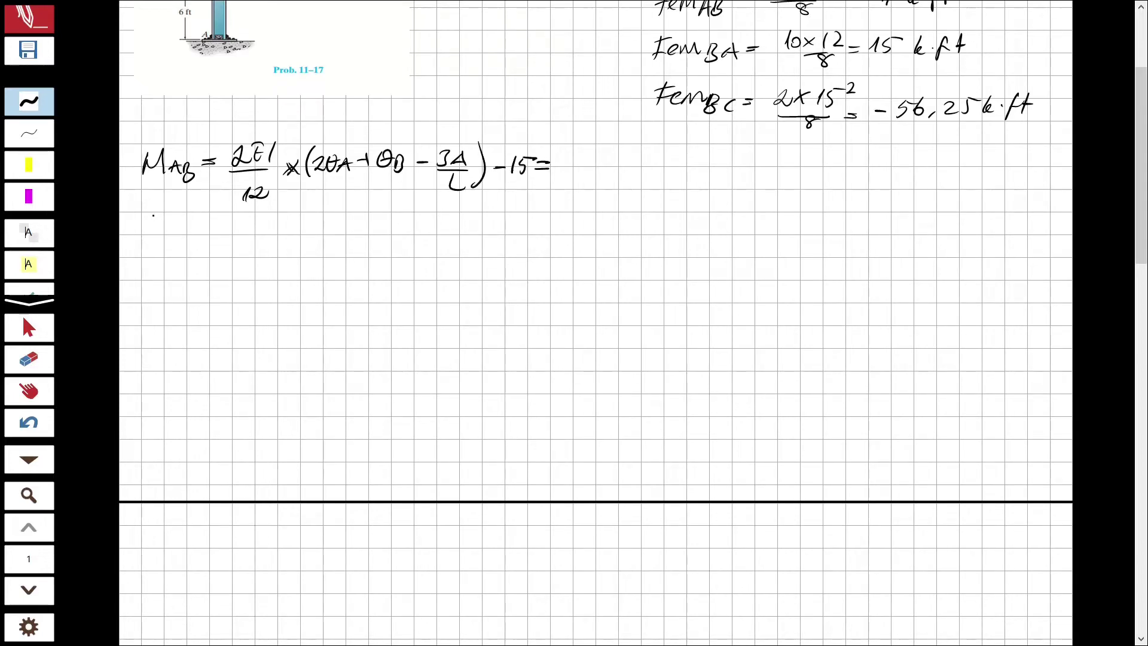
# - Write M_BA = 2EI/12(2θB + θA − 3Δ/L) + 15 on the next line
pyautogui.moveTo(141, 242)
pyautogui.mouseDown()
pyautogui.moveTo(162, 220)
pyautogui.moveTo(165, 240)
pyautogui.mouseUp()
pyautogui.moveTo(167, 229)
pyautogui.mouseDown()
pyautogui.moveTo(165, 245)
pyautogui.moveTo(190, 246)
pyautogui.mouseUp()
pyautogui.moveTo(191, 232)
pyautogui.mouseDown()
pyautogui.moveTo(184, 245)
pyautogui.moveTo(197, 240)
pyautogui.mouseUp()
pyautogui.moveTo(200, 236); pyautogui.dragTo(209, 236)
pyautogui.moveTo(202, 240); pyautogui.dragTo(253, 240)
pyautogui.moveTo(255, 226); pyautogui.dragTo(266, 231)
pyautogui.moveTo(276, 223)
pyautogui.mouseDown()
pyautogui.moveTo(273, 246)
pyautogui.moveTo(249, 268)
pyautogui.moveTo(299, 250)
pyautogui.mouseUp()
pyautogui.moveTo(299, 238)
pyautogui.mouseDown()
pyautogui.moveTo(290, 250)
pyautogui.moveTo(332, 252)
pyautogui.mouseUp()
pyautogui.moveTo(335, 237)
pyautogui.mouseDown()
pyautogui.moveTo(333, 251)
pyautogui.moveTo(346, 242)
pyautogui.moveTo(351, 256)
pyautogui.moveTo(390, 238)
pyautogui.mouseUp()
pyautogui.click(382, 246)
pyautogui.moveTo(380, 246); pyautogui.dragTo(403, 241)
pyautogui.moveTo(403, 241)
pyautogui.mouseDown()
pyautogui.moveTo(411, 256)
pyautogui.moveTo(449, 246)
pyautogui.moveTo(439, 254)
pyautogui.mouseUp()
pyautogui.moveTo(460, 252)
pyautogui.mouseDown()
pyautogui.moveTo(467, 237)
pyautogui.moveTo(473, 254)
pyautogui.mouseUp()
pyautogui.moveTo(455, 250); pyautogui.dragTo(473, 257)
pyautogui.moveTo(461, 260); pyautogui.dragTo(472, 273)
pyautogui.moveTo(478, 234)
pyautogui.mouseDown()
pyautogui.moveTo(477, 275)
pyautogui.moveTo(511, 259)
pyautogui.mouseUp()
pyautogui.moveTo(520, 244); pyautogui.dragTo(521, 260)
pyautogui.moveTo(529, 244); pyautogui.dragTo(564, 245)
# - Write M_BC = 3EI/15(θB − Δ/L) − 56.25 below
pyautogui.moveTo(146, 308)
pyautogui.mouseDown()
pyautogui.moveTo(149, 288)
pyautogui.moveTo(165, 305)
pyautogui.mouseUp()
pyautogui.moveTo(160, 296)
pyautogui.mouseDown()
pyautogui.moveTo(162, 316)
pyautogui.moveTo(174, 306)
pyautogui.moveTo(165, 317)
pyautogui.mouseUp()
pyautogui.moveTo(192, 303)
pyautogui.mouseDown()
pyautogui.moveTo(192, 316)
pyautogui.moveTo(213, 308)
pyautogui.mouseUp()
pyautogui.moveTo(198, 305)
pyautogui.mouseDown()
pyautogui.moveTo(266, 306)
pyautogui.moveTo(267, 296)
pyautogui.mouseUp()
pyautogui.moveTo(274, 288)
pyautogui.mouseDown()
pyautogui.moveTo(276, 314)
pyautogui.moveTo(248, 339)
pyautogui.moveTo(258, 340)
pyautogui.mouseUp()
pyautogui.moveTo(265, 326)
pyautogui.mouseDown()
pyautogui.moveTo(298, 315)
pyautogui.moveTo(288, 315)
pyautogui.mouseUp()
pyautogui.moveTo(315, 292)
pyautogui.mouseDown()
pyautogui.moveTo(311, 325)
pyautogui.moveTo(328, 303)
pyautogui.moveTo(342, 308)
pyautogui.mouseUp()
pyautogui.moveTo(338, 305); pyautogui.dragTo(344, 323)
pyautogui.moveTo(357, 313); pyautogui.dragTo(388, 302)
pyautogui.moveTo(388, 302)
pyautogui.mouseDown()
pyautogui.moveTo(394, 315)
pyautogui.moveTo(374, 317)
pyautogui.mouseUp()
pyautogui.moveTo(370, 326)
pyautogui.mouseDown()
pyautogui.moveTo(387, 326)
pyautogui.moveTo(392, 343)
pyautogui.mouseUp()
pyautogui.moveTo(407, 304)
pyautogui.mouseDown()
pyautogui.moveTo(406, 343)
pyautogui.moveTo(460, 314)
pyautogui.mouseUp()
pyautogui.moveTo(476, 317)
pyautogui.mouseDown()
pyautogui.moveTo(469, 327)
pyautogui.moveTo(505, 328)
pyautogui.mouseUp()
pyautogui.click(483, 325)
pyautogui.moveTo(509, 312); pyautogui.dragTo(537, 316)
pyautogui.moveTo(523, 322); pyautogui.dragTo(536, 321)
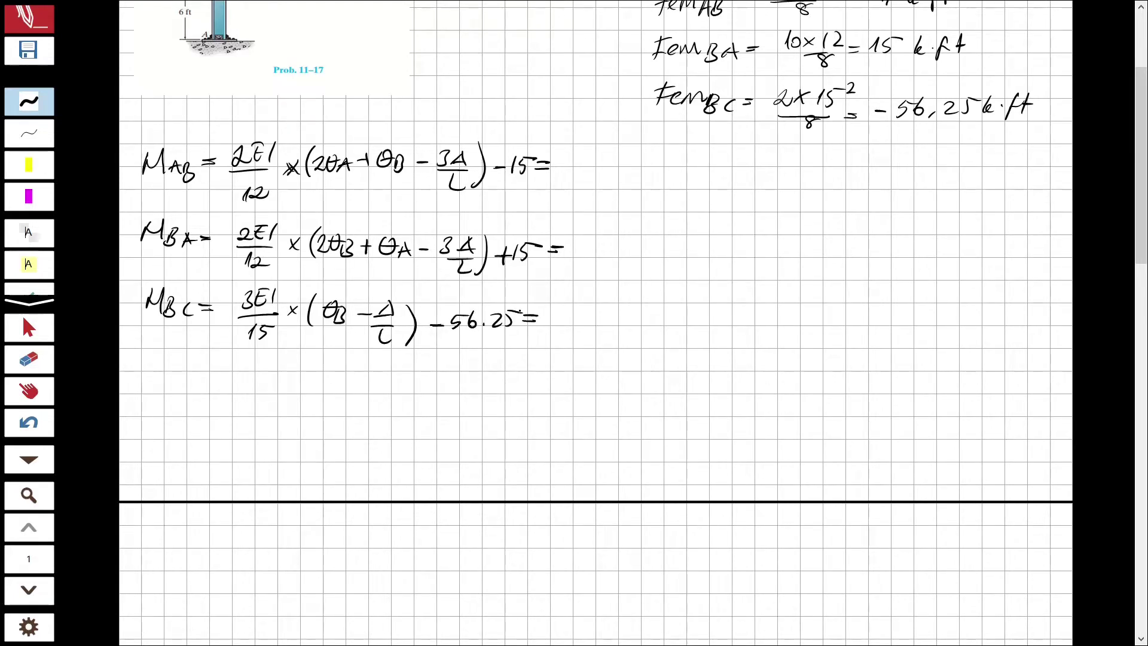
pyautogui.scroll(-3, 460, 415)
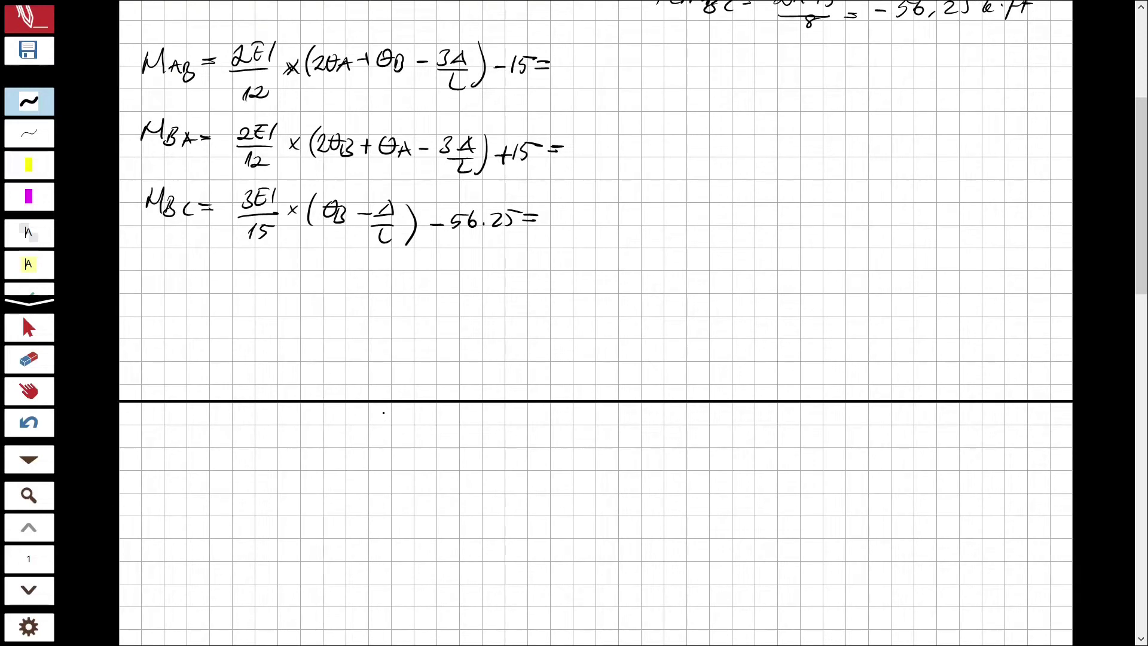
# - Write the joint condition ΣM_B = 0: M_BA + M_BC = 0
pyautogui.scroll(1, 383, 413)
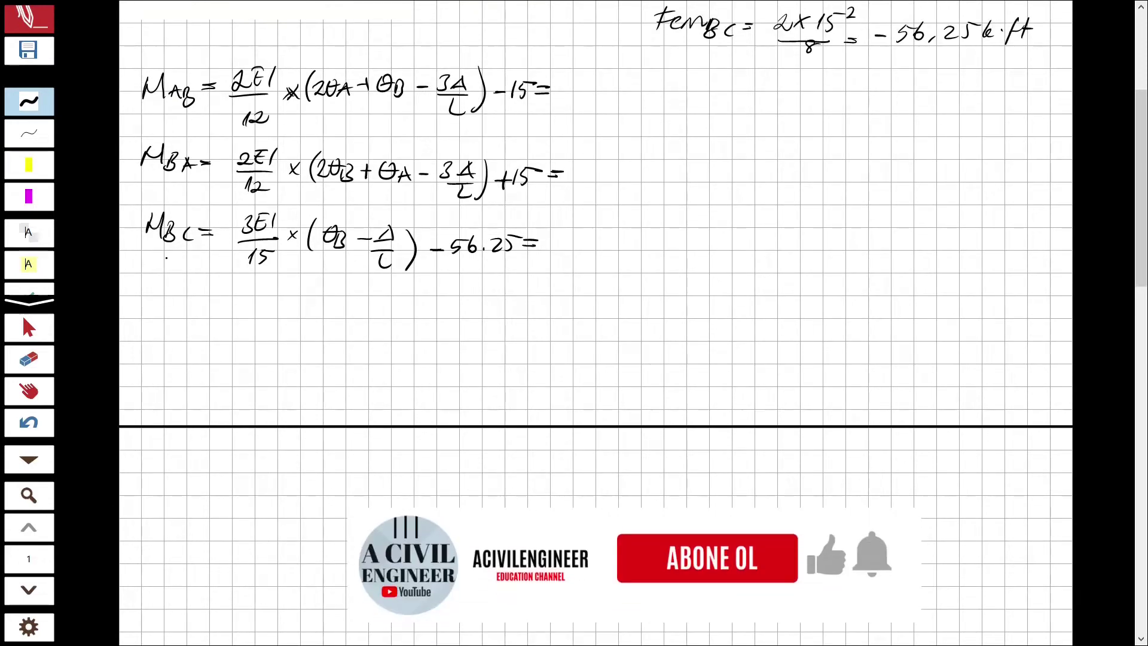
pyautogui.moveTo(167, 277)
pyautogui.mouseDown()
pyautogui.moveTo(153, 279)
pyautogui.moveTo(171, 300)
pyautogui.mouseUp()
pyautogui.moveTo(175, 298)
pyautogui.mouseDown()
pyautogui.moveTo(178, 282)
pyautogui.moveTo(202, 302)
pyautogui.moveTo(237, 287)
pyautogui.mouseUp()
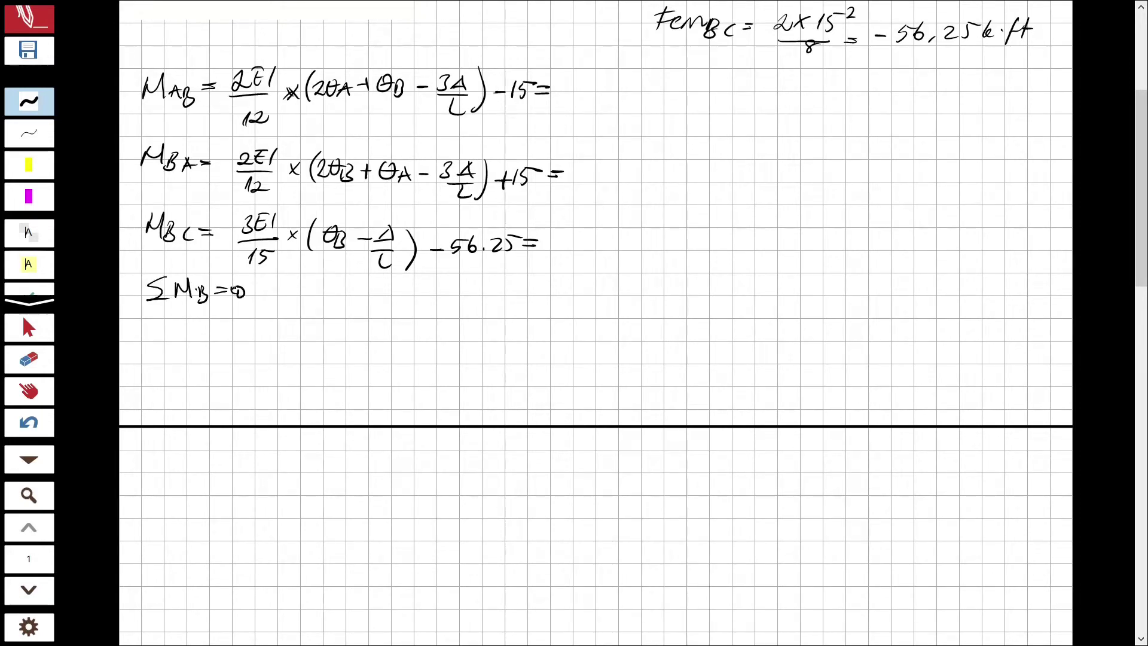
pyautogui.moveTo(322, 305)
pyautogui.mouseDown()
pyautogui.moveTo(323, 290)
pyautogui.moveTo(347, 306)
pyautogui.moveTo(369, 296)
pyautogui.moveTo(372, 308)
pyautogui.mouseUp()
pyautogui.moveTo(383, 302)
pyautogui.mouseDown()
pyautogui.moveTo(407, 290)
pyautogui.moveTo(433, 301)
pyautogui.moveTo(427, 309)
pyautogui.mouseUp()
pyautogui.click(397, 303)
pyautogui.moveTo(448, 297)
pyautogui.mouseDown()
pyautogui.moveTo(443, 308)
pyautogui.moveTo(466, 295)
pyautogui.mouseUp()
pyautogui.moveTo(453, 302); pyautogui.dragTo(482, 290)
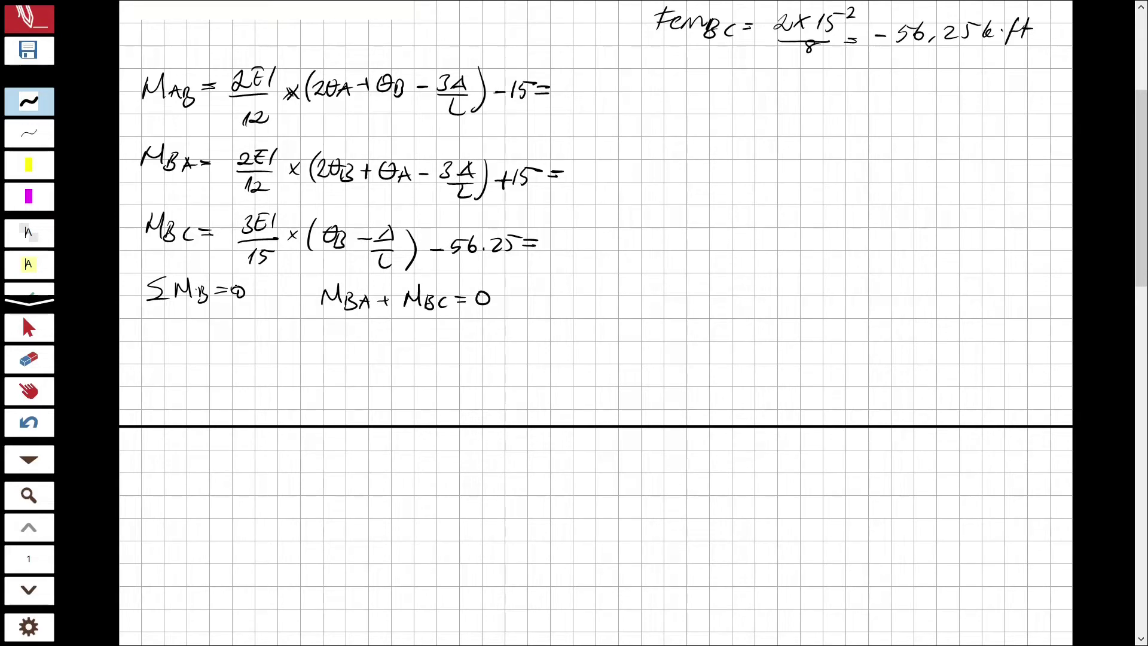
# - Substitute the M_BA term as 2EI·2θB/12 + 15
pyautogui.moveTo(219, 340)
pyautogui.mouseDown()
pyautogui.moveTo(239, 355)
pyautogui.moveTo(249, 346)
pyautogui.mouseUp()
pyautogui.moveTo(258, 337); pyautogui.dragTo(228, 388)
pyautogui.moveTo(235, 375)
pyautogui.mouseDown()
pyautogui.moveTo(250, 385)
pyautogui.moveTo(284, 365)
pyautogui.moveTo(275, 356)
pyautogui.mouseUp()
pyautogui.moveTo(275, 342)
pyautogui.mouseDown()
pyautogui.moveTo(264, 356)
pyautogui.moveTo(289, 353)
pyautogui.moveTo(296, 338)
pyautogui.mouseUp()
pyautogui.moveTo(290, 345); pyautogui.dragTo(308, 355)
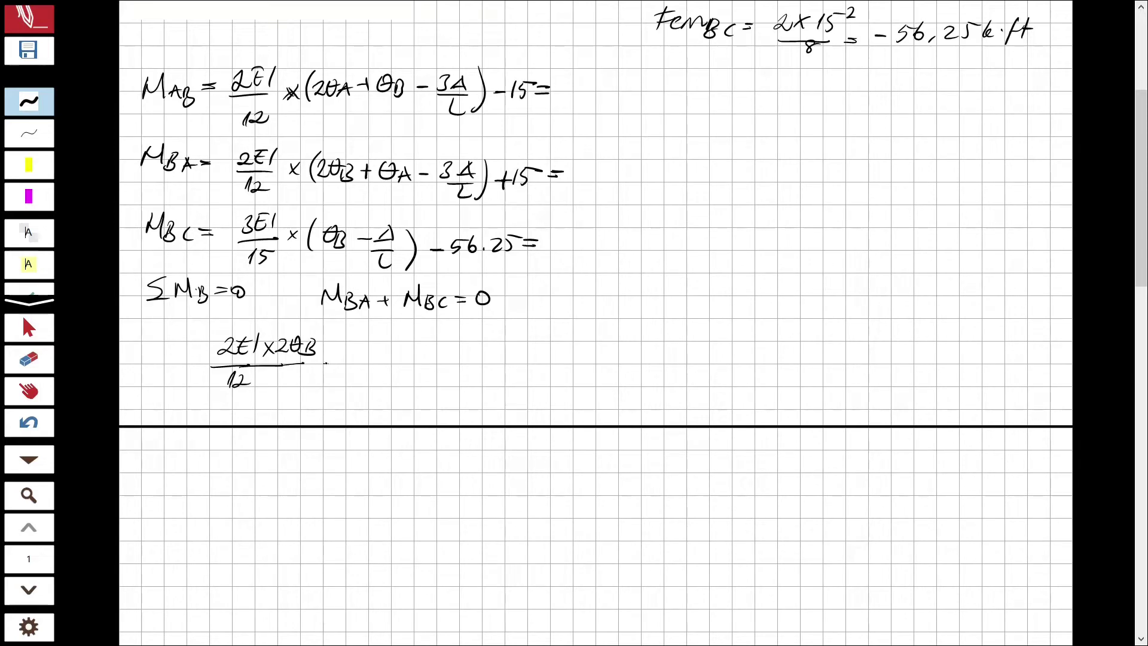
pyautogui.moveTo(326, 355); pyautogui.dragTo(325, 374)
pyautogui.moveTo(322, 364); pyautogui.dragTo(341, 369)
pyautogui.moveTo(349, 353)
pyautogui.mouseDown()
pyautogui.moveTo(348, 370)
pyautogui.moveTo(398, 365)
pyautogui.mouseUp()
# - Add the M_BC term 3EI·θB/15 − 56.25 and set the sum to zero
pyautogui.moveTo(410, 347)
pyautogui.mouseDown()
pyautogui.moveTo(410, 364)
pyautogui.moveTo(429, 361)
pyautogui.mouseUp()
pyautogui.moveTo(429, 345); pyautogui.dragTo(441, 351)
pyautogui.moveTo(454, 344)
pyautogui.mouseDown()
pyautogui.moveTo(449, 363)
pyautogui.moveTo(472, 362)
pyautogui.moveTo(462, 362)
pyautogui.mouseUp()
pyautogui.moveTo(482, 348); pyautogui.dragTo(489, 354)
pyautogui.moveTo(492, 362)
pyautogui.mouseDown()
pyautogui.moveTo(504, 349)
pyautogui.moveTo(494, 363)
pyautogui.mouseUp()
pyautogui.moveTo(421, 369)
pyautogui.mouseDown()
pyautogui.moveTo(488, 369)
pyautogui.moveTo(451, 400)
pyautogui.mouseUp()
pyautogui.moveTo(465, 382)
pyautogui.mouseDown()
pyautogui.moveTo(465, 398)
pyautogui.moveTo(525, 361)
pyautogui.moveTo(544, 372)
pyautogui.mouseUp()
pyautogui.moveTo(535, 353); pyautogui.dragTo(591, 363)
pyautogui.click(567, 362)
pyautogui.moveTo(593, 347); pyautogui.dragTo(632, 351)
pyautogui.moveTo(616, 357); pyautogui.dragTo(638, 350)
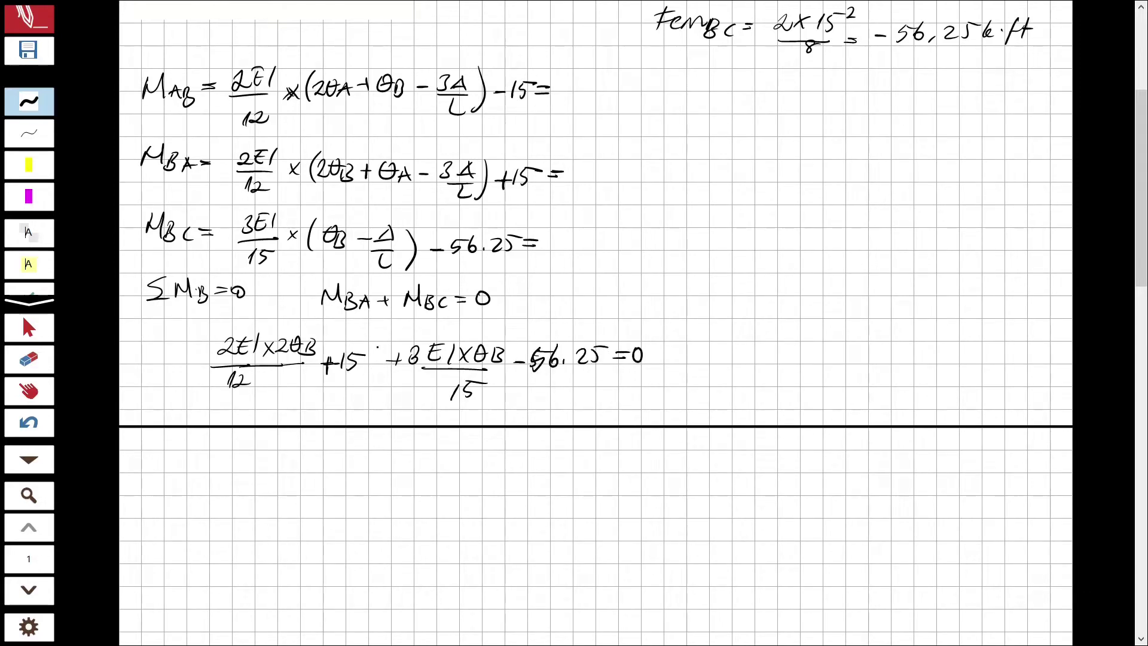
pyautogui.scroll(-2, 596, 323)
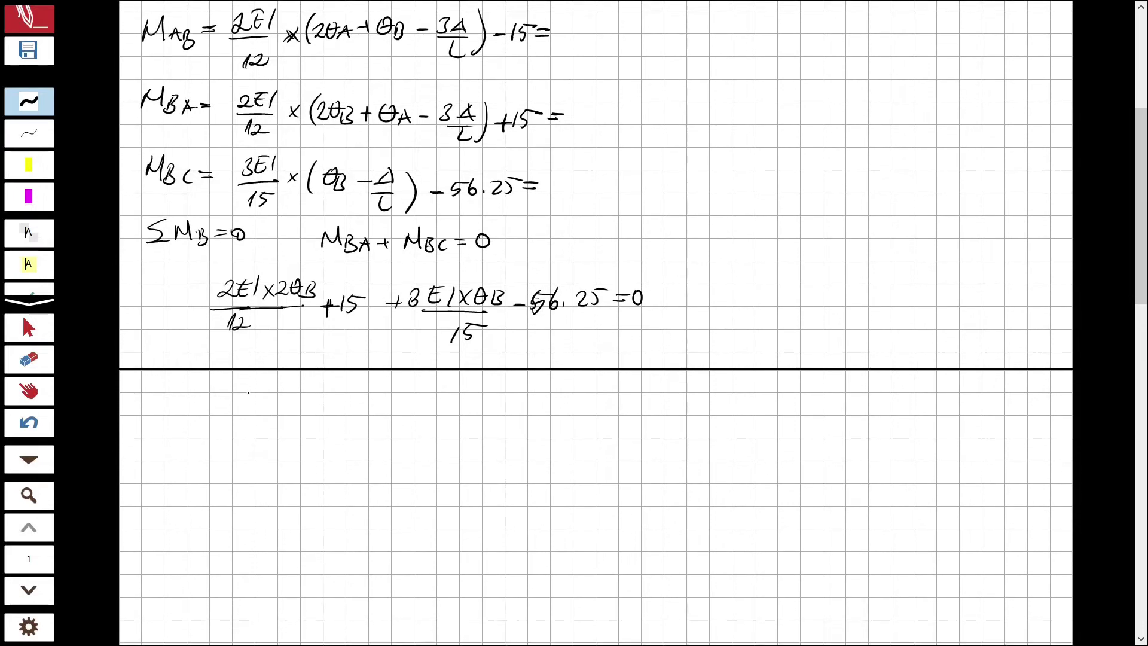
# - On the next page, write θB = 77,343/EI with a frame around it
pyautogui.scroll(-2, 248, 391)
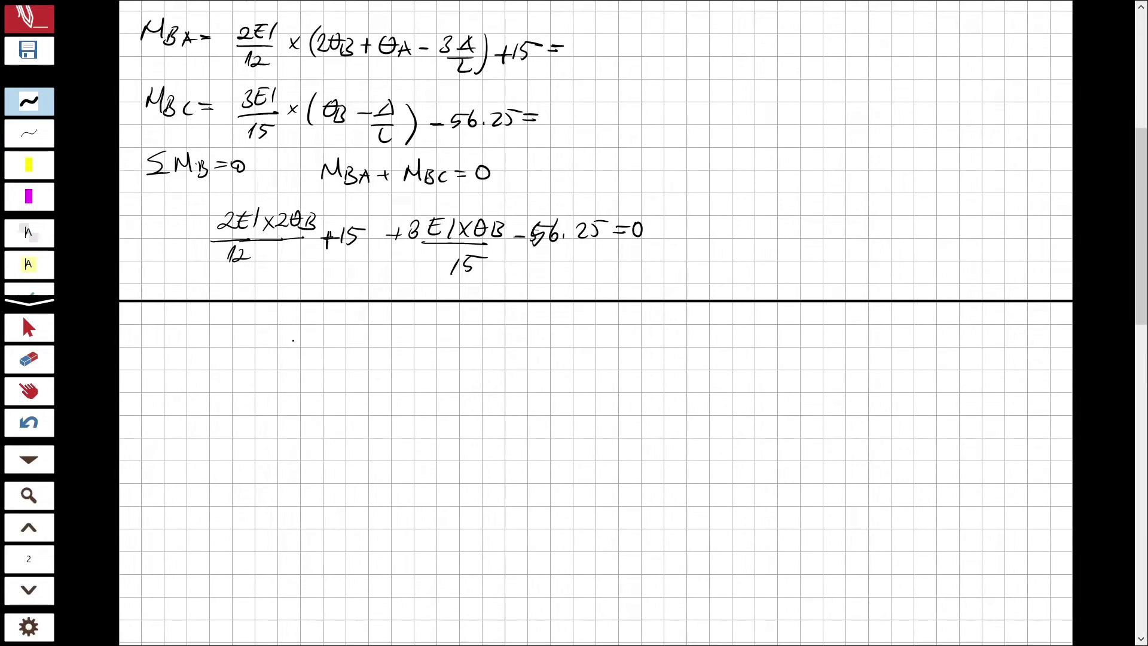
pyautogui.moveTo(263, 335); pyautogui.dragTo(278, 363)
pyautogui.moveTo(288, 354); pyautogui.dragTo(297, 354)
pyautogui.moveTo(316, 340); pyautogui.dragTo(329, 339)
pyautogui.moveTo(333, 334)
pyautogui.mouseDown()
pyautogui.moveTo(338, 351)
pyautogui.moveTo(389, 353)
pyautogui.mouseUp()
pyautogui.click(357, 339)
pyautogui.moveTo(400, 332); pyautogui.dragTo(402, 350)
pyautogui.moveTo(317, 360)
pyautogui.mouseDown()
pyautogui.moveTo(378, 362)
pyautogui.moveTo(351, 384)
pyautogui.moveTo(354, 375)
pyautogui.mouseUp()
pyautogui.moveTo(366, 366); pyautogui.dragTo(363, 383)
pyautogui.moveTo(243, 314); pyautogui.dragTo(342, 317)
pyautogui.moveTo(363, 319); pyautogui.dragTo(366, 383)
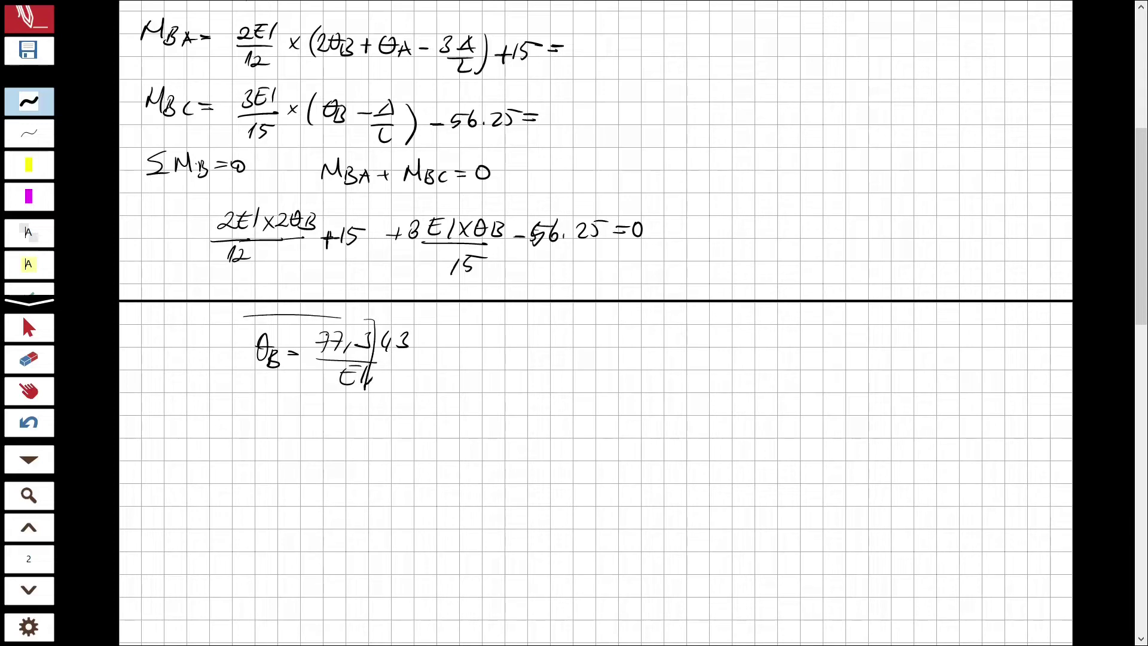
# - Erase the stray strokes around θB and mark it as the answer
pyautogui.click(51, 362)
pyautogui.moveTo(310, 321); pyautogui.dragTo(327, 312)
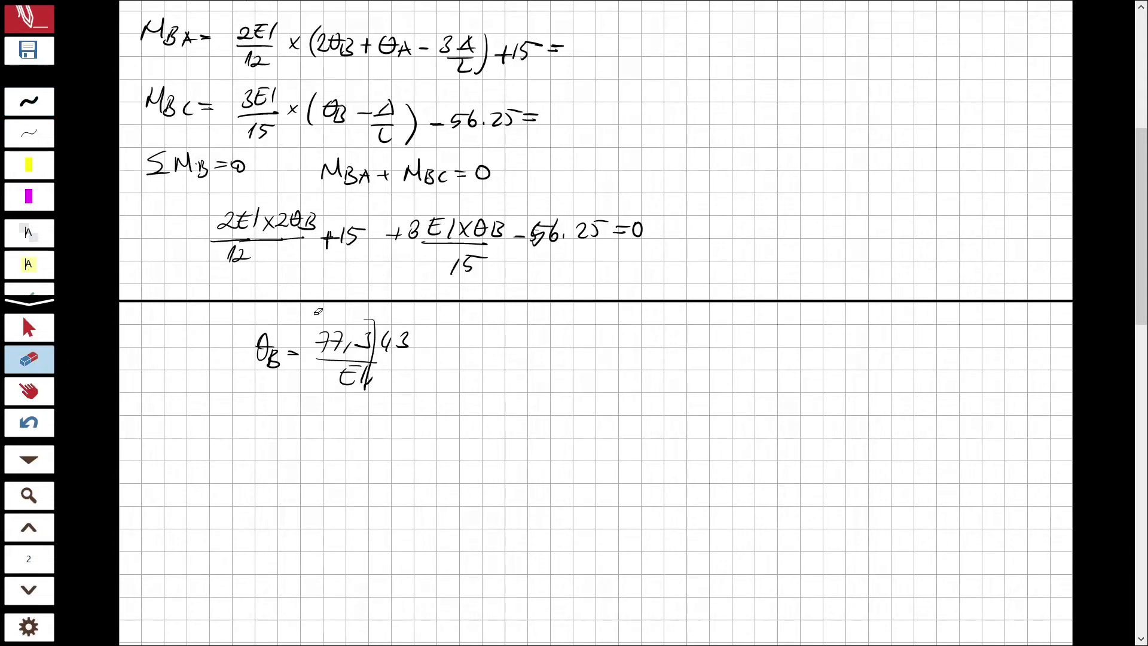
pyautogui.click(372, 317)
pyautogui.click(52, 95)
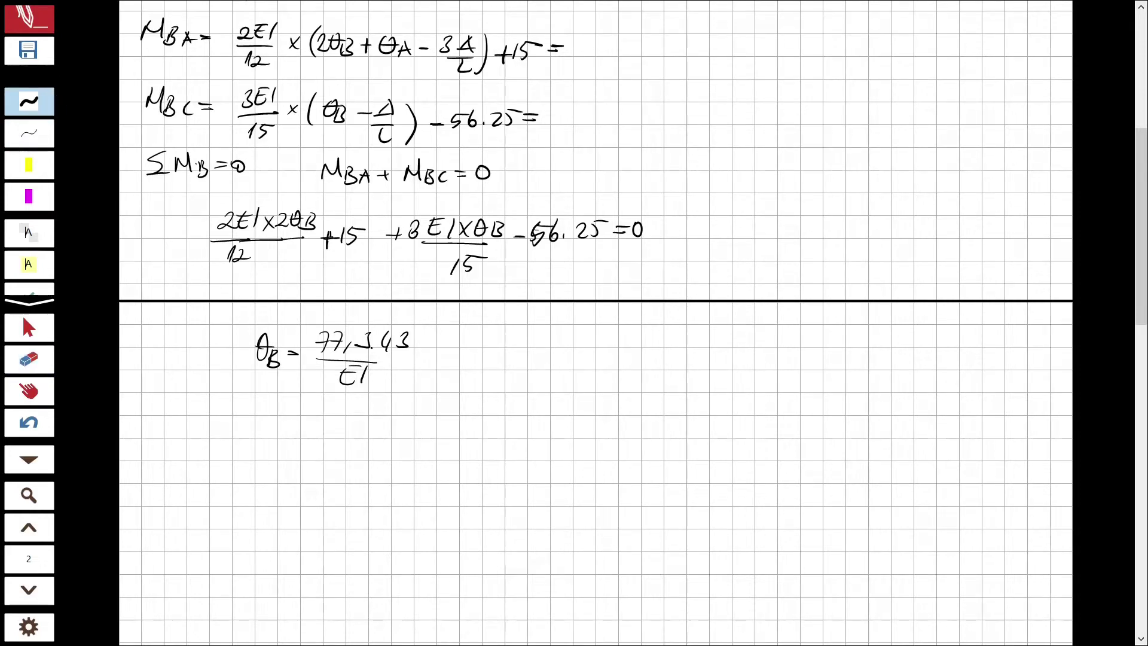
pyautogui.moveTo(412, 359); pyautogui.dragTo(414, 380)
pyautogui.scroll(5, 612, 239)
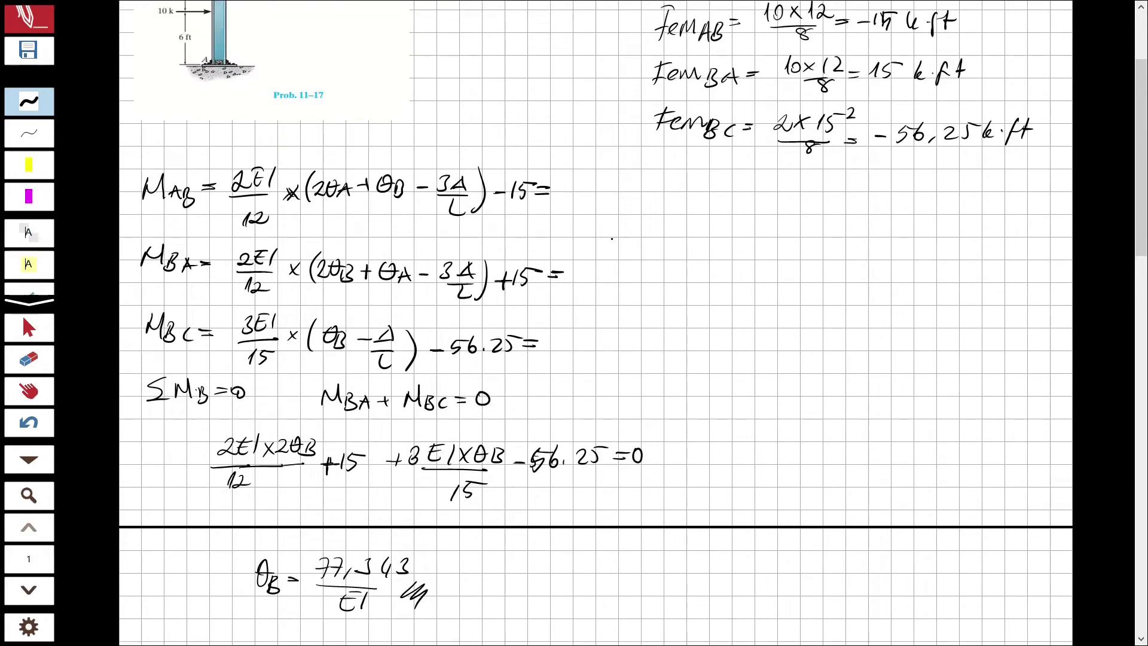
# - Cross out the zero θA and Δ/L terms in the M_AB, M_BA and M_BC equations
pyautogui.scroll(1, 596, 323)
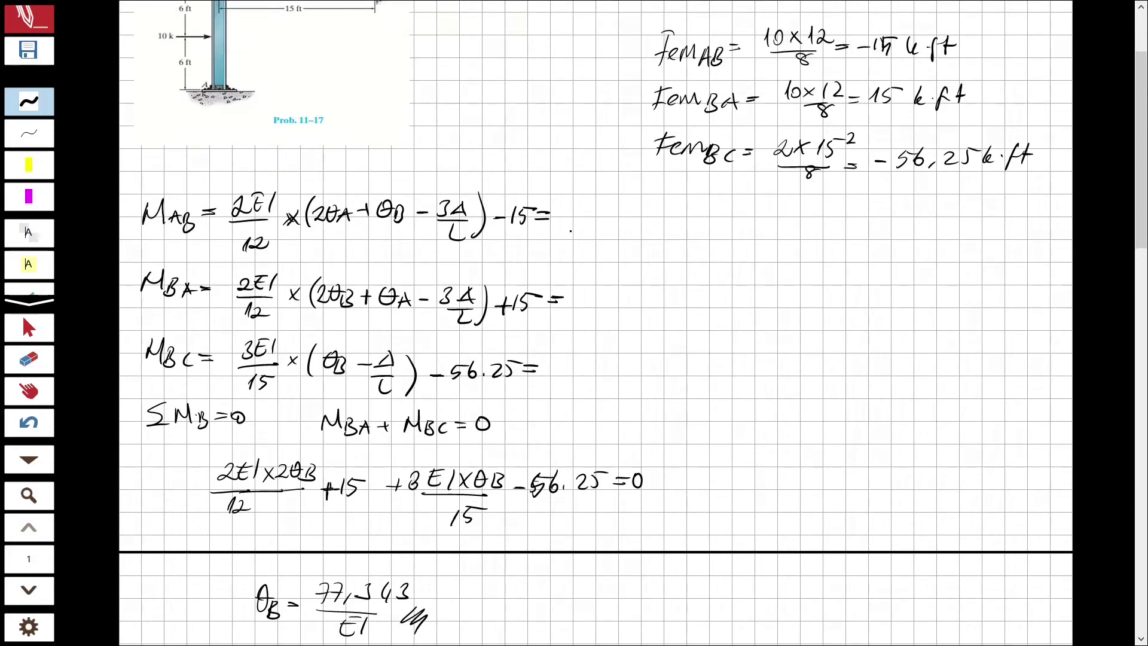
pyautogui.moveTo(332, 195); pyautogui.dragTo(318, 230)
pyautogui.moveTo(401, 302); pyautogui.dragTo(378, 375)
pyautogui.moveTo(475, 289); pyautogui.dragTo(445, 323)
pyautogui.moveTo(481, 192); pyautogui.dragTo(440, 231)
# - Write the results M_AB = −2.11 and M_BA = 40.8 k·ft
pyautogui.moveTo(571, 213); pyautogui.dragTo(627, 217)
pyautogui.moveTo(632, 214); pyautogui.dragTo(641, 217)
pyautogui.moveTo(657, 200)
pyautogui.mouseDown()
pyautogui.moveTo(656, 213)
pyautogui.moveTo(692, 223)
pyautogui.moveTo(722, 202)
pyautogui.mouseUp()
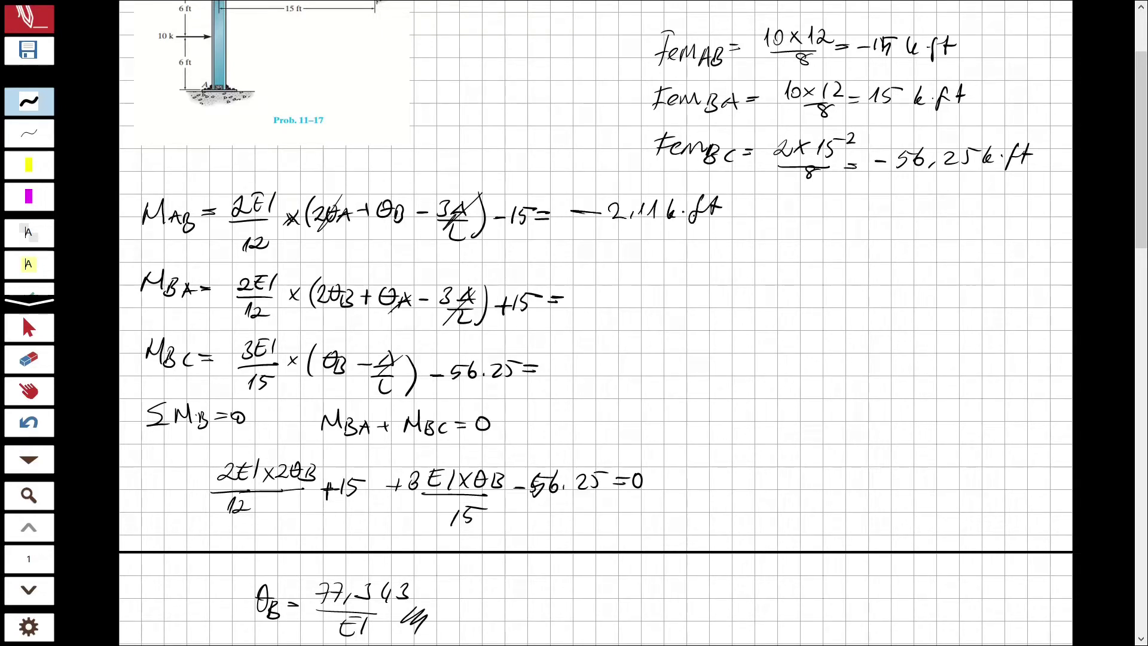
pyautogui.moveTo(581, 286); pyautogui.dragTo(588, 307)
pyautogui.moveTo(605, 289); pyautogui.dragTo(618, 300)
pyautogui.moveTo(632, 282)
pyautogui.mouseDown()
pyautogui.moveTo(627, 299)
pyautogui.moveTo(638, 287)
pyautogui.mouseUp()
pyautogui.moveTo(658, 285); pyautogui.dragTo(661, 303)
pyautogui.moveTo(697, 281)
pyautogui.mouseDown()
pyautogui.moveTo(682, 305)
pyautogui.moveTo(705, 301)
pyautogui.mouseUp()
pyautogui.moveTo(703, 293); pyautogui.dragTo(717, 291)
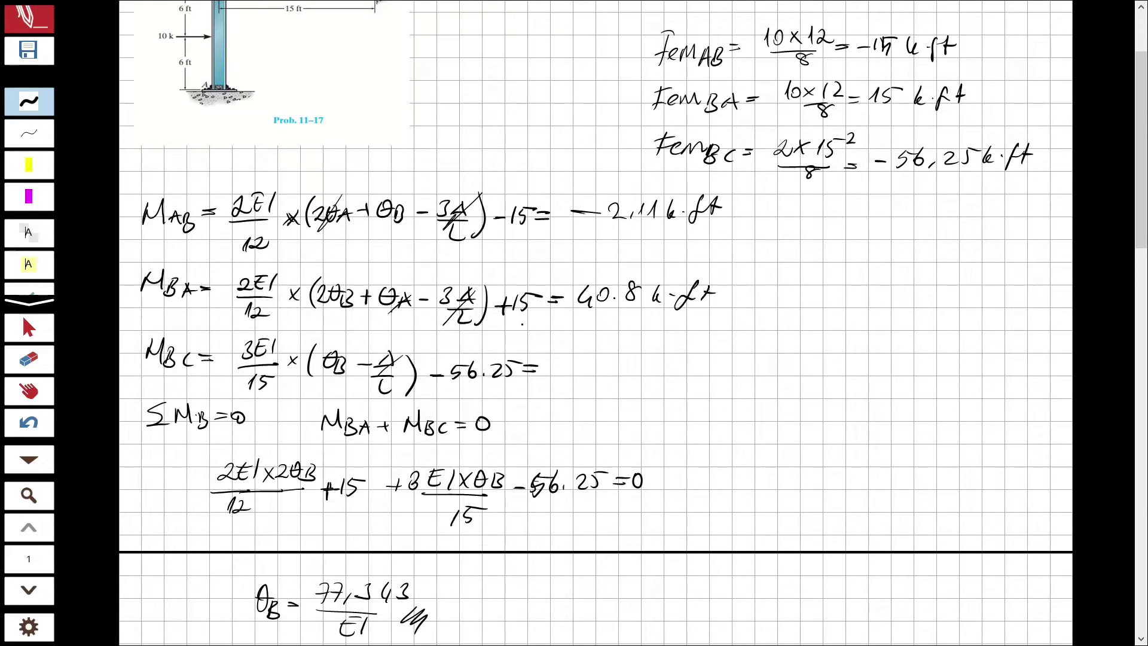
# - Write M_BC = −40.8 k·ft, erasing and rewriting the messy unit
pyautogui.moveTo(551, 365); pyautogui.dragTo(590, 366)
pyautogui.moveTo(586, 357)
pyautogui.mouseDown()
pyautogui.moveTo(582, 374)
pyautogui.moveTo(601, 357)
pyautogui.moveTo(678, 367)
pyautogui.mouseUp()
pyautogui.click(615, 367)
pyautogui.click(688, 367)
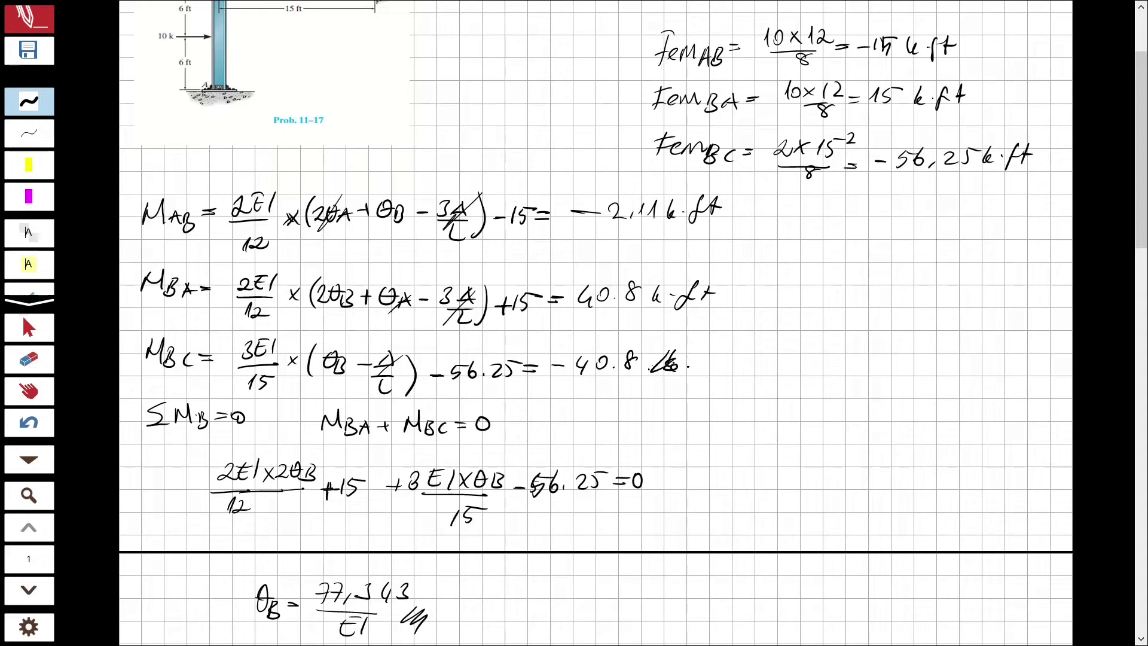
pyautogui.click(26, 361)
pyautogui.moveTo(672, 366); pyautogui.dragTo(679, 358)
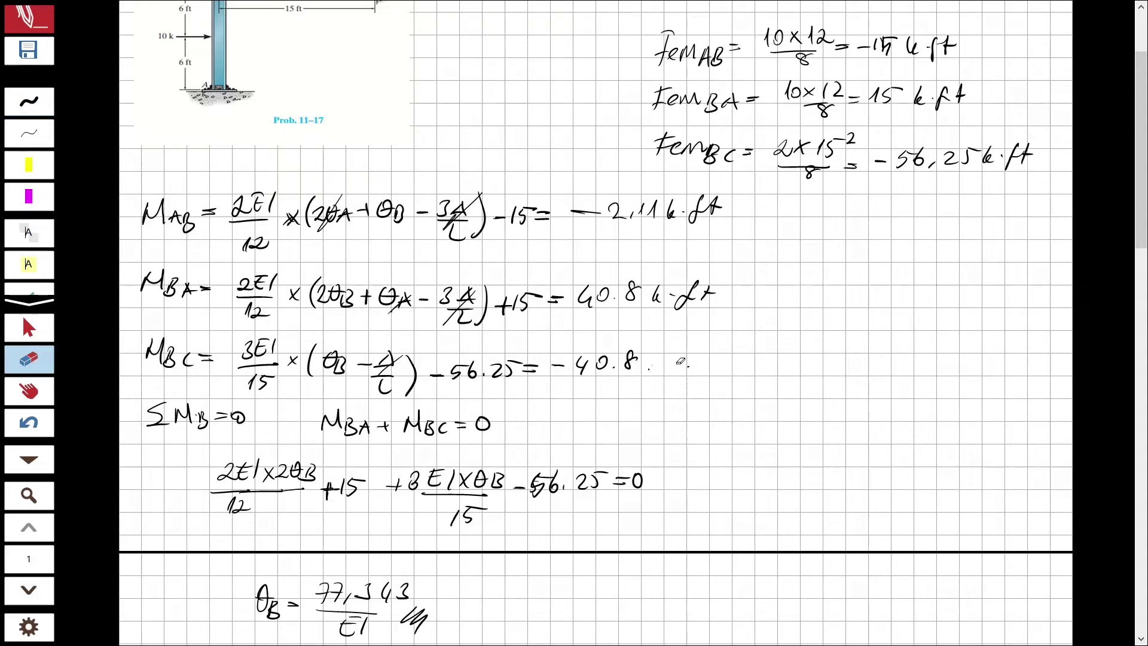
pyautogui.click(33, 105)
pyautogui.moveTo(669, 344)
pyautogui.mouseDown()
pyautogui.moveTo(698, 372)
pyautogui.moveTo(733, 341)
pyautogui.moveTo(735, 352)
pyautogui.mouseUp()
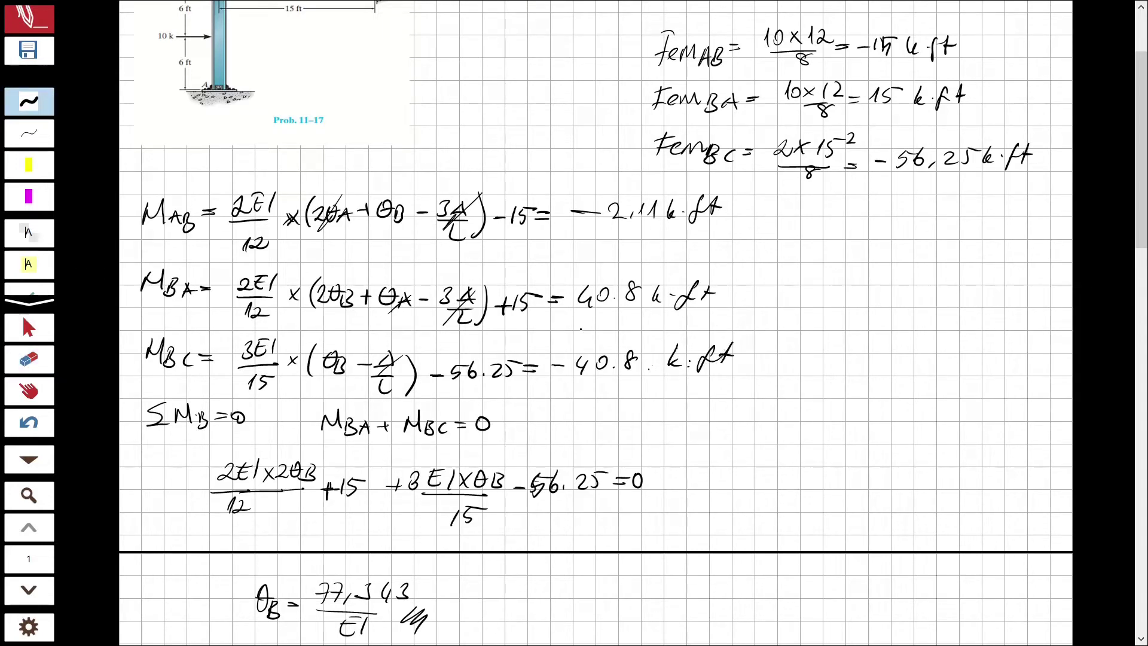